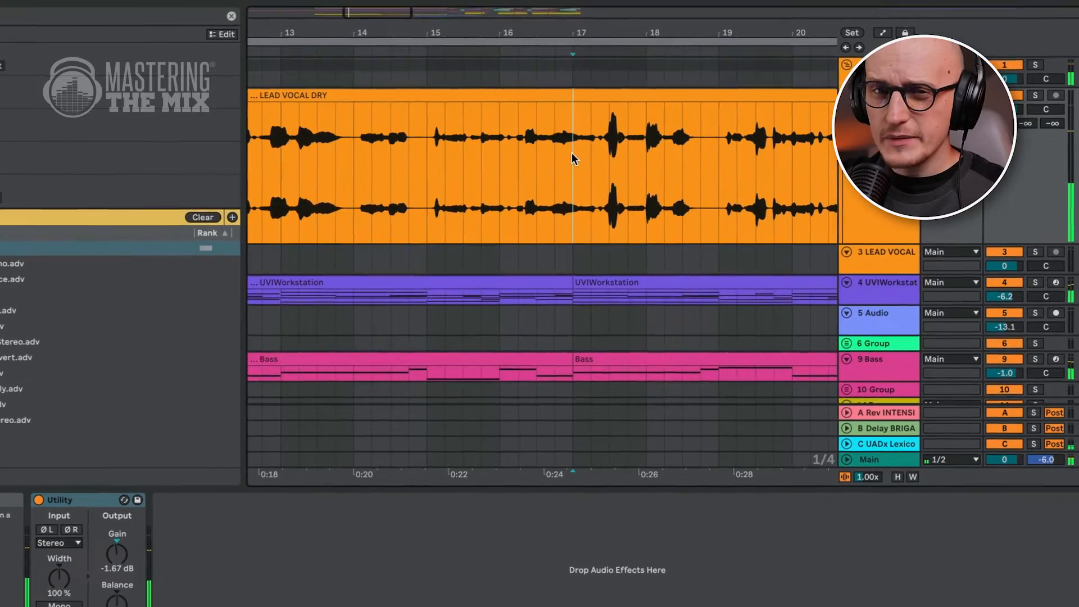
Step: Play back the lead vocal section of the arrangement to listen to it
scroll(579, 152, right, 2)
scroll(580, 152, down, 1)
scroll(548, 154, right, 4)
scroll(548, 155, up, 1)
click(547, 154)
key(space)
key(space)
scroll(511, 154, right, 4)
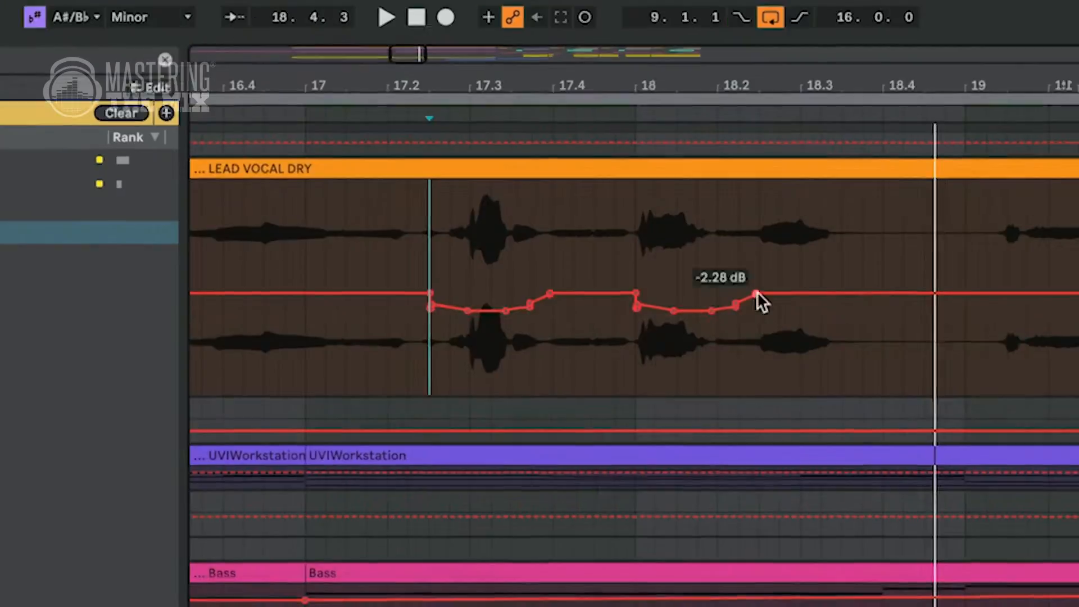
Step: Draw volume automation dips on the lead vocal dry clip to tame loud words
drag(756, 298, 933, 314)
key(space)
drag(801, 174, 634, 173)
key(space)
drag(641, 311, 735, 304)
drag(484, 310, 642, 310)
scroll(669, 220, down, 10)
click(364, 135)
key(space)
scroll(450, 304, up, 10)
drag(394, 311, 960, 304)
scroll(429, 305, up, 4)
drag(363, 309, 712, 304)
scroll(661, 247, down, 10)
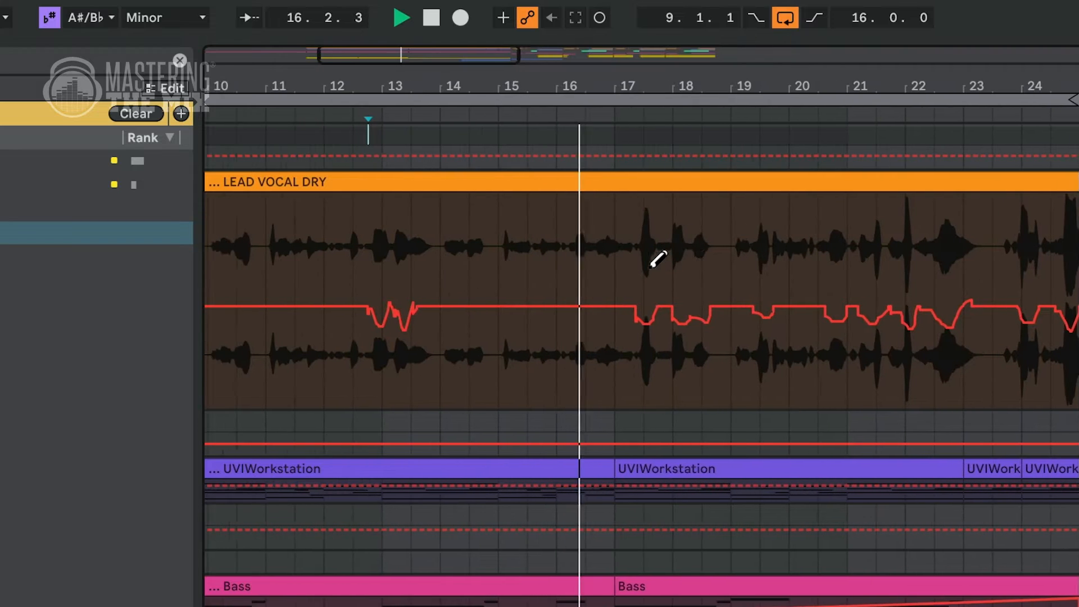
scroll(658, 258, down, 3)
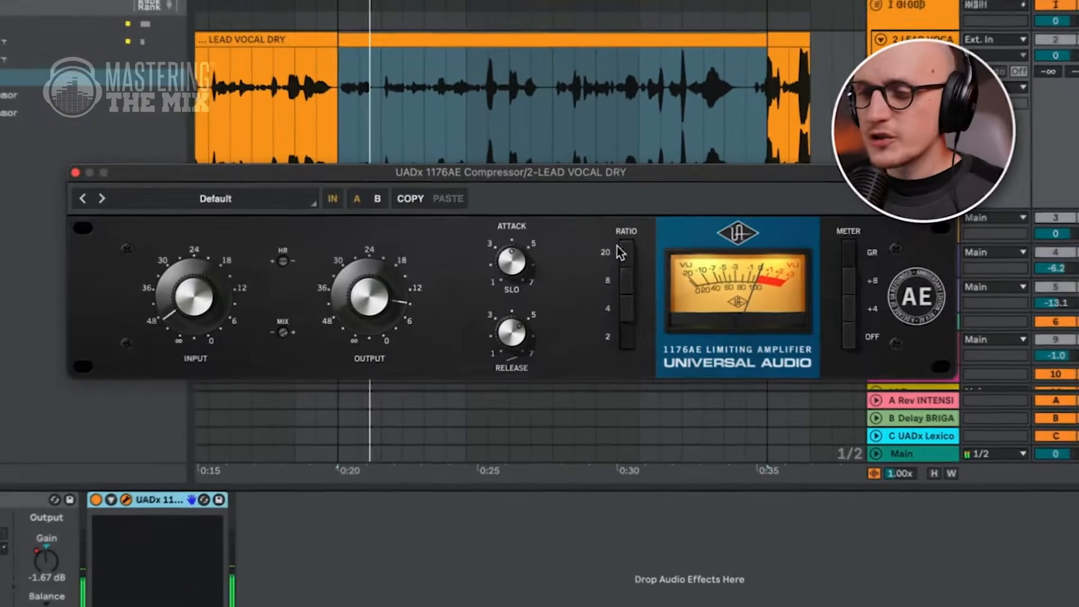
Step: Adjust the 1176 compressor's attack and input knobs on the lead vocal
drag(512, 257, 516, 174)
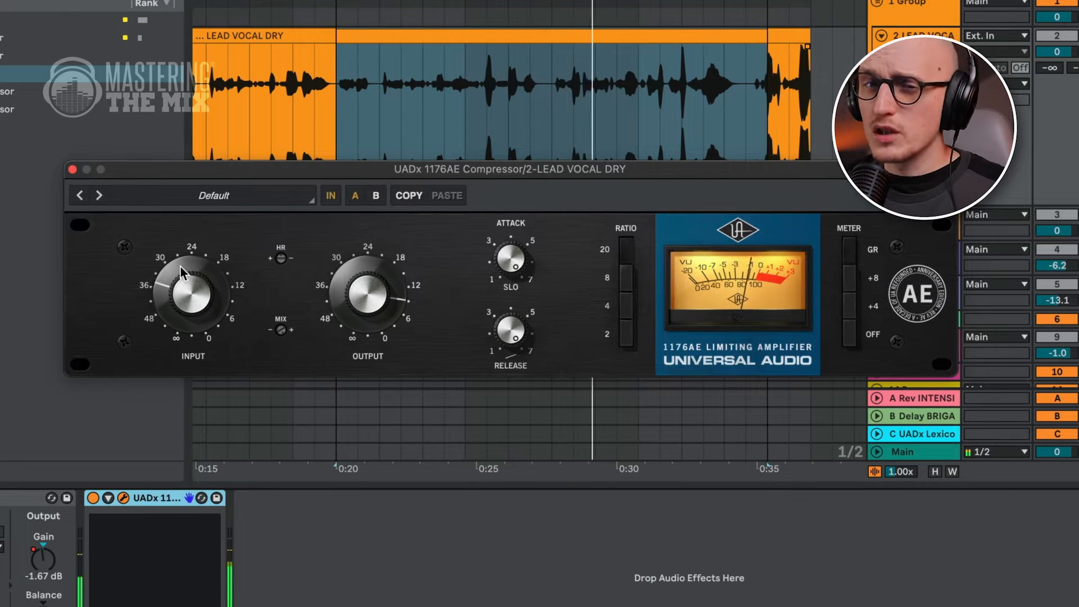
drag(180, 265, 180, 281)
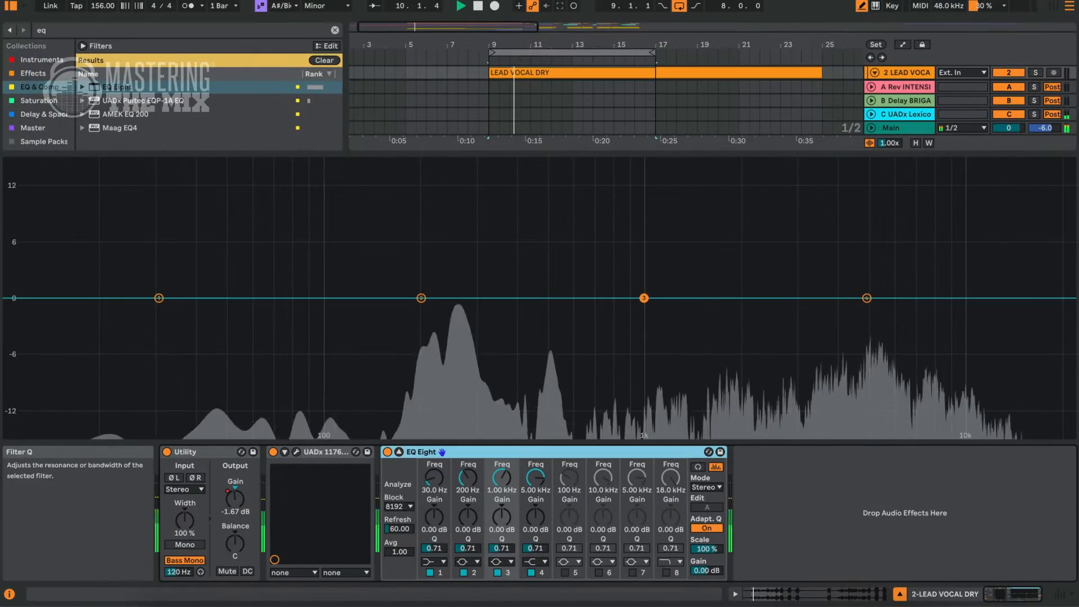
Step: Switch EQ Eight band 1 to a low cut and move its cutoff to about 90 Hz
click(434, 561)
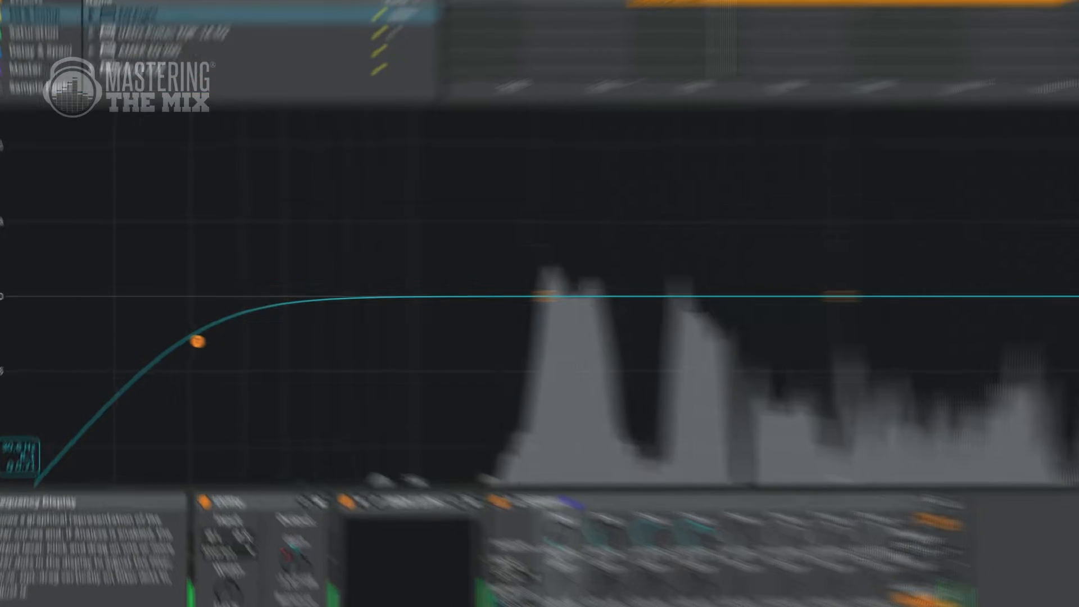
drag(159, 332, 323, 326)
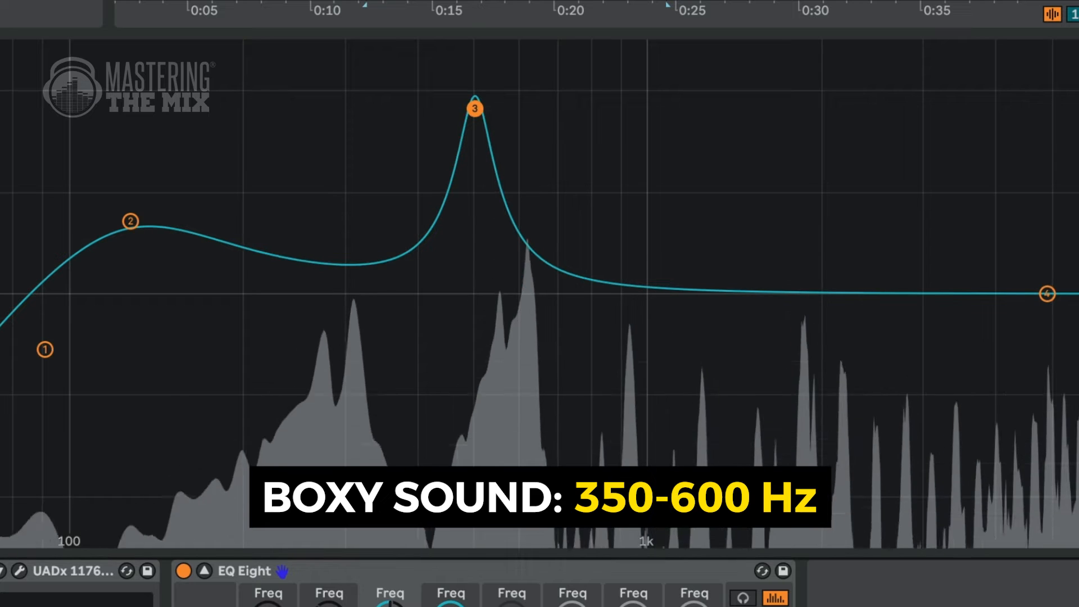
Step: Cut band 3 to about -3.6 dB near 500 Hz and lower band 5 to a gentle presence boost near 1.5 kHz
drag(475, 108, 475, 344)
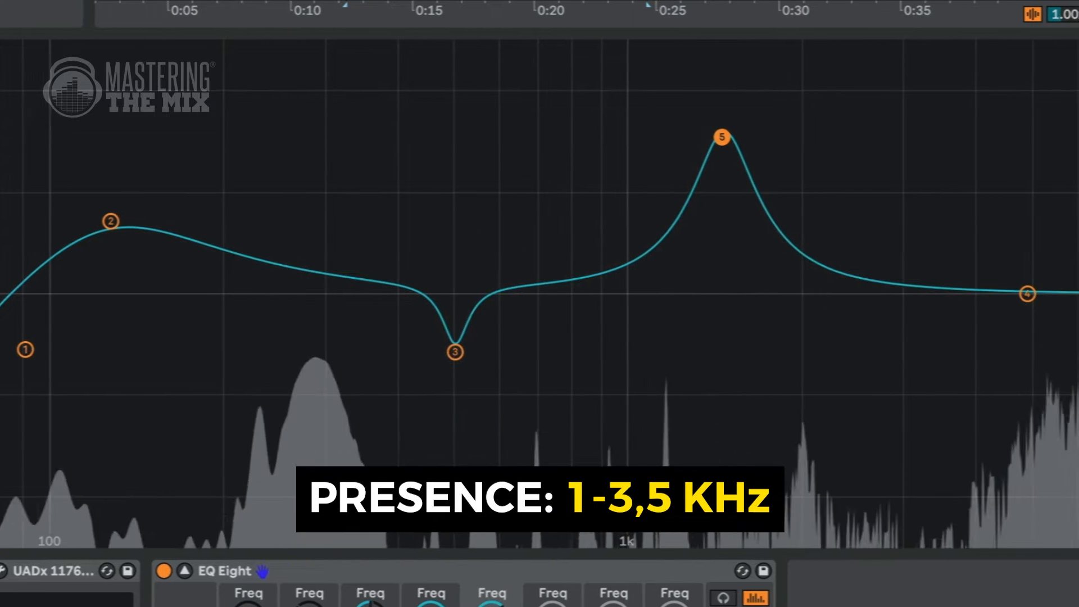
drag(638, 137, 636, 260)
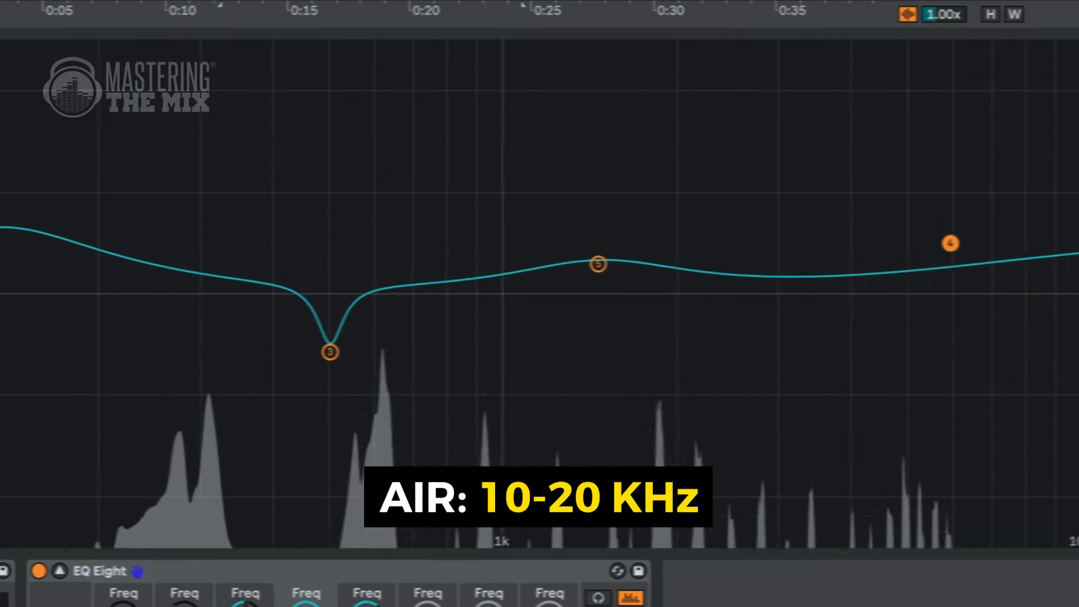
Step: Raise band 4 into an air boost of about 6 dB near 8.2 kHz, then bypass EQ Eight to compare
drag(950, 243, 943, 205)
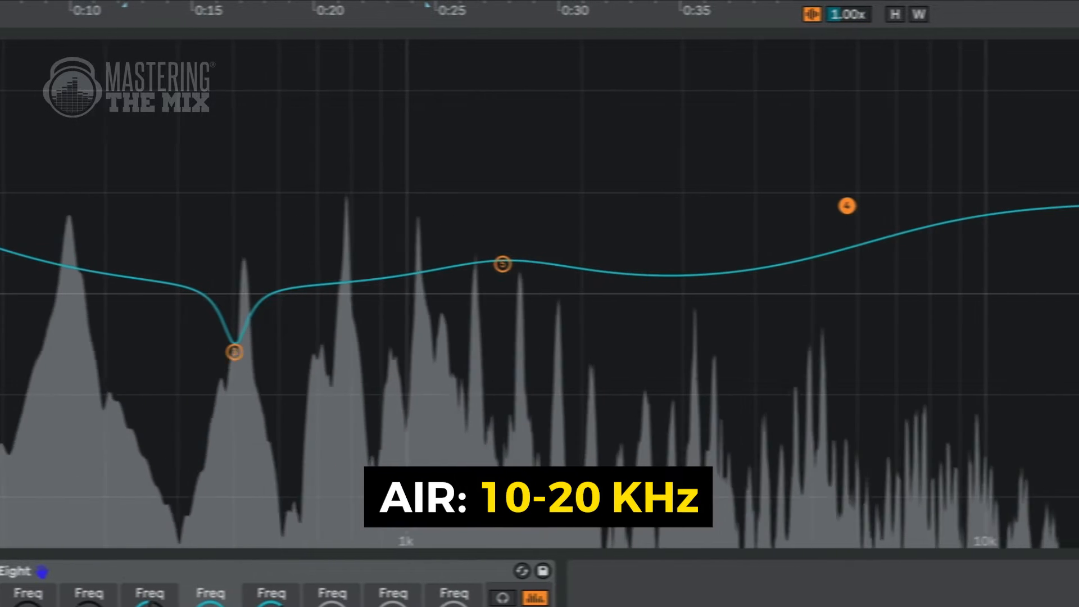
drag(824, 206, 915, 177)
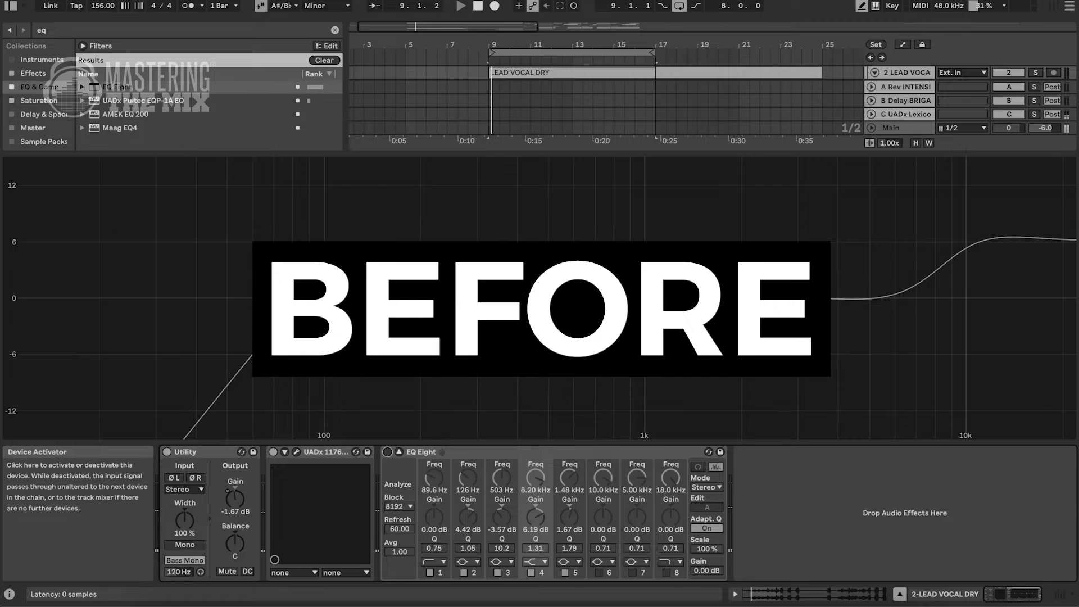
click(388, 453)
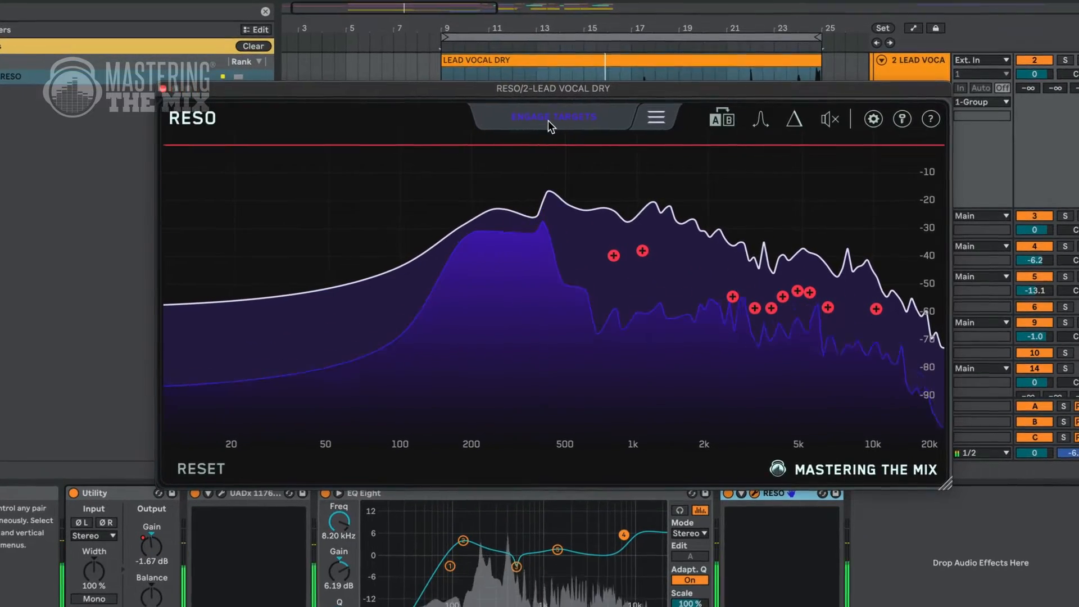
Step: Engage a Reso resonance target near 787 Hz and adjust its cut on the lead vocal
mouse_move(614, 256)
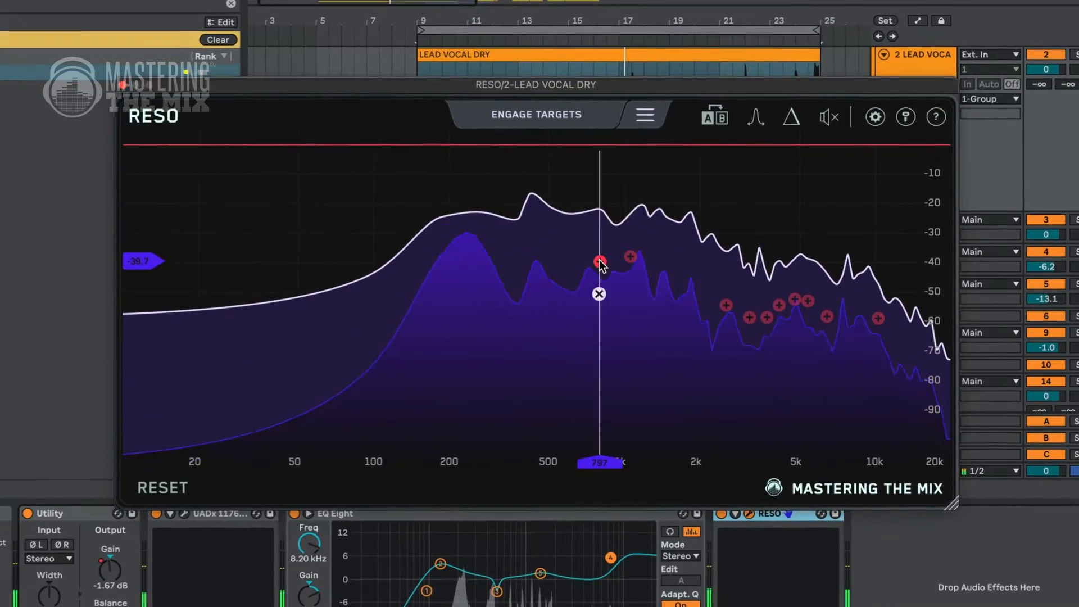
click(600, 262)
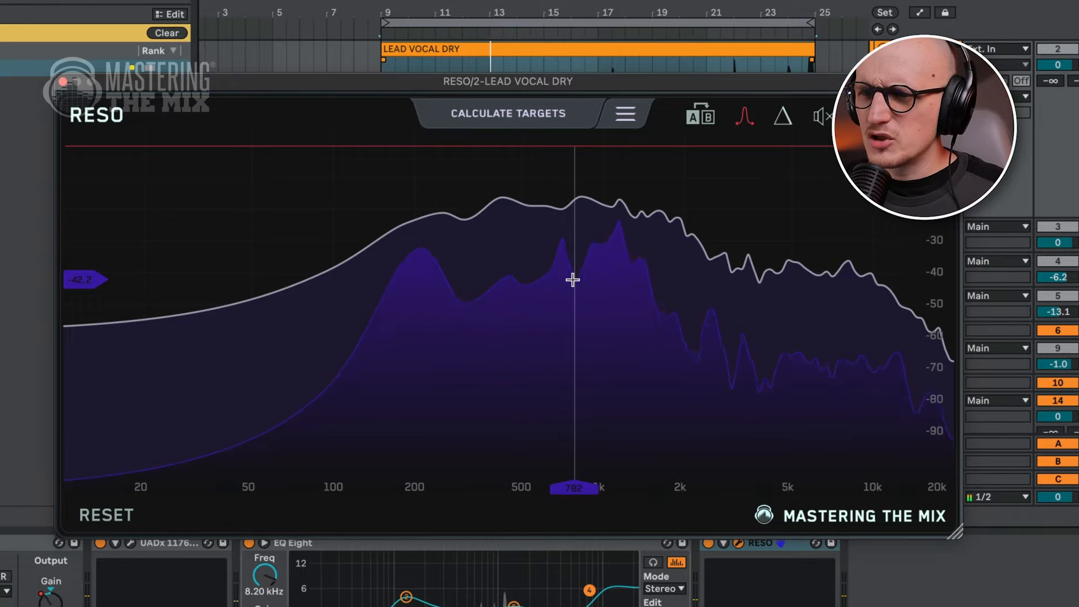
mouse_move(572, 280)
mouse_down()
mouse_move(577, 304)
mouse_move(579, 289)
mouse_up()
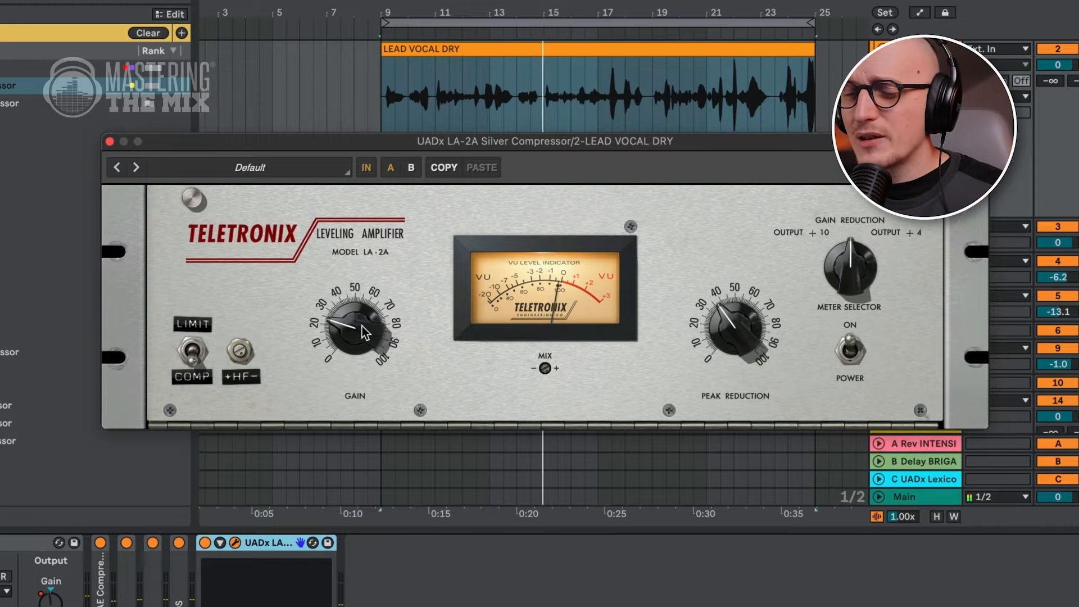
Step: Bypass and re-enable the LA-2A compressor to compare the vocal
click(205, 543)
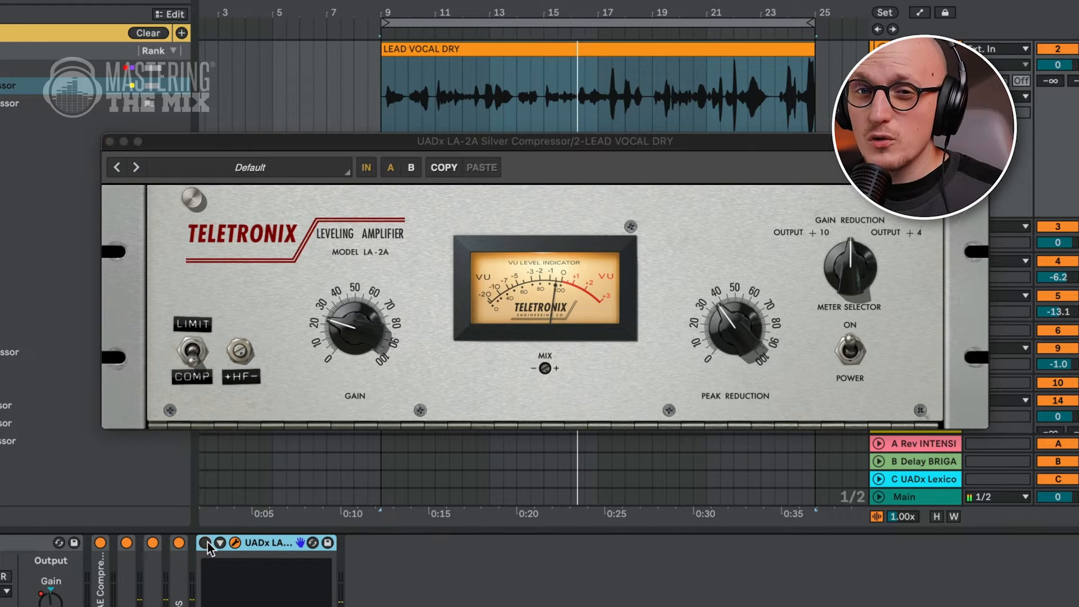
click(206, 543)
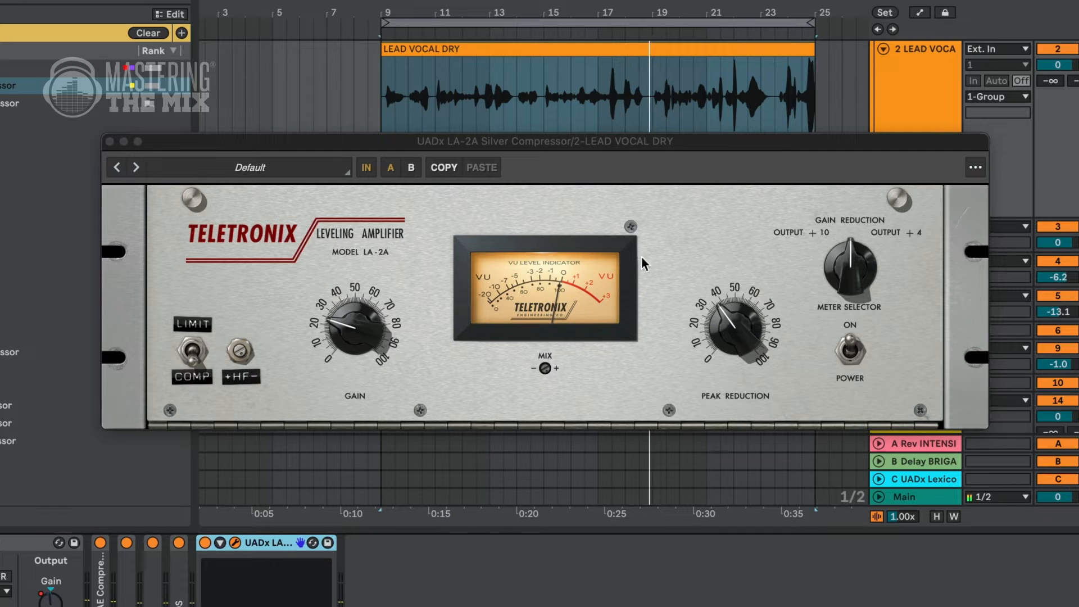
Step: Load Fuser onto the UVIWorkstation track
scroll(1065, 107, up, 2)
click(943, 72)
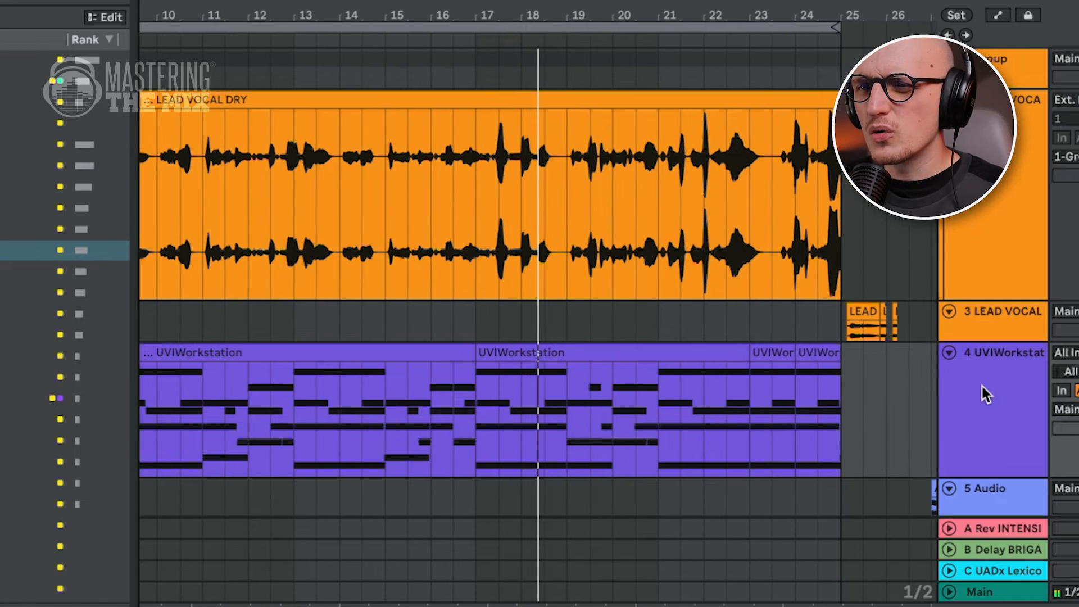
click(987, 177)
click(990, 394)
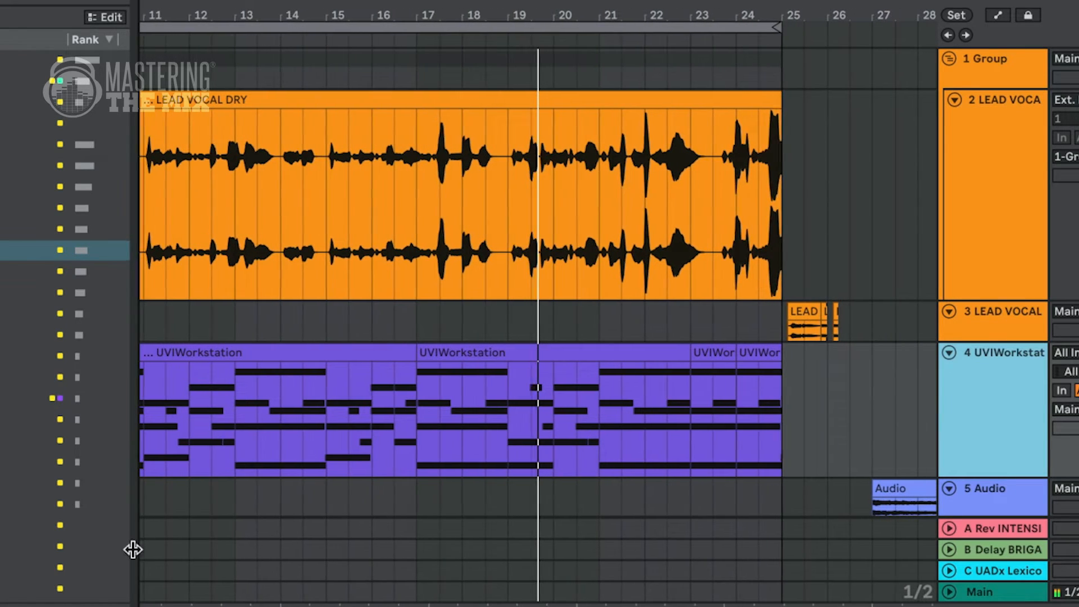
click(1, 293)
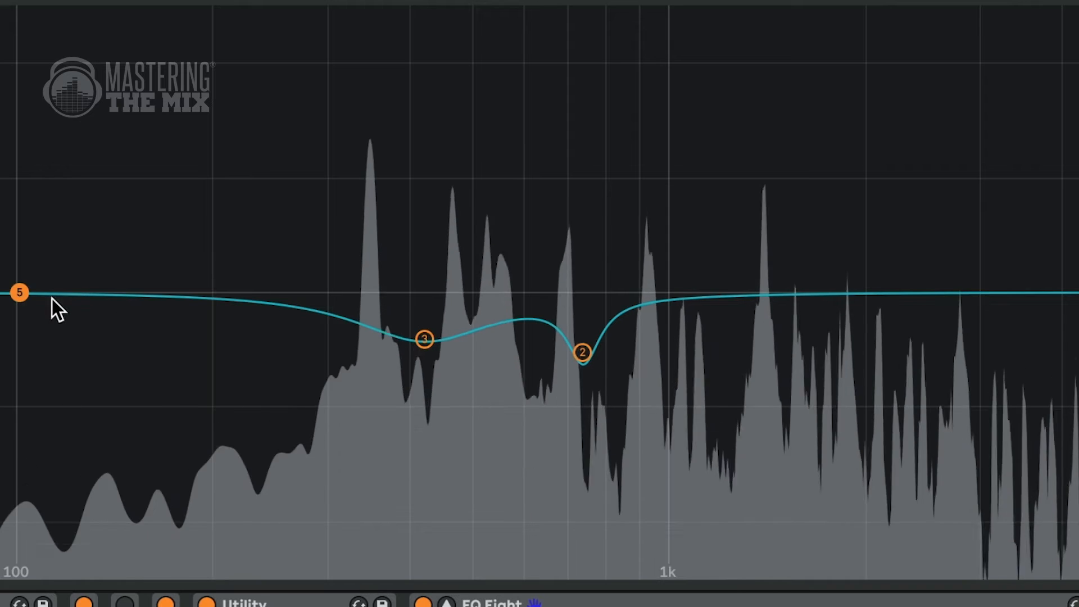
drag(19, 292, 812, 114)
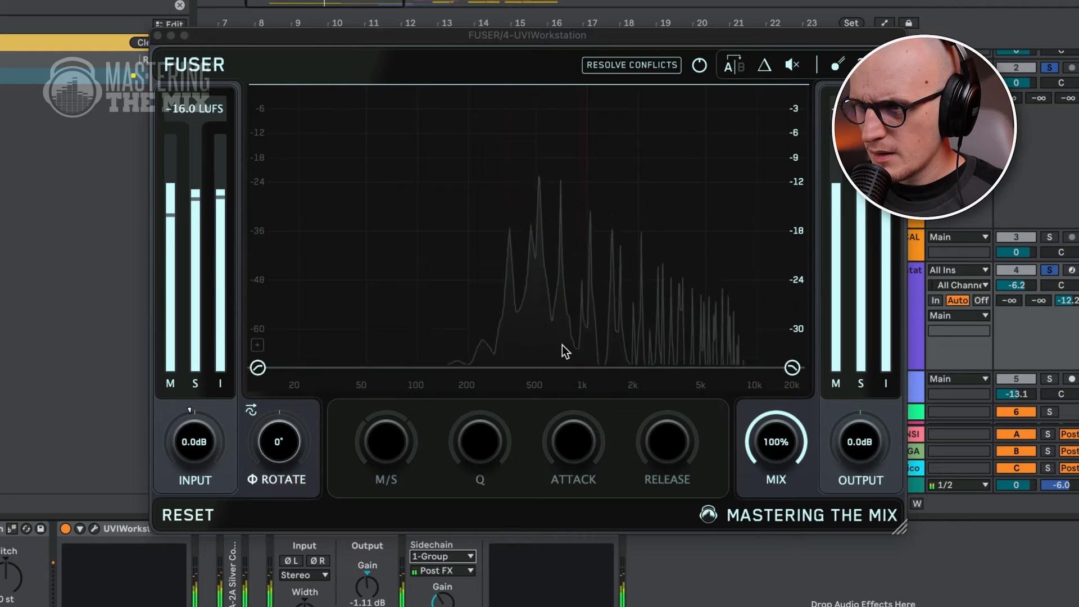
Step: Create a Fuser cut band near 1957 Hz and drag its depth lower
drag(563, 205, 636, 187)
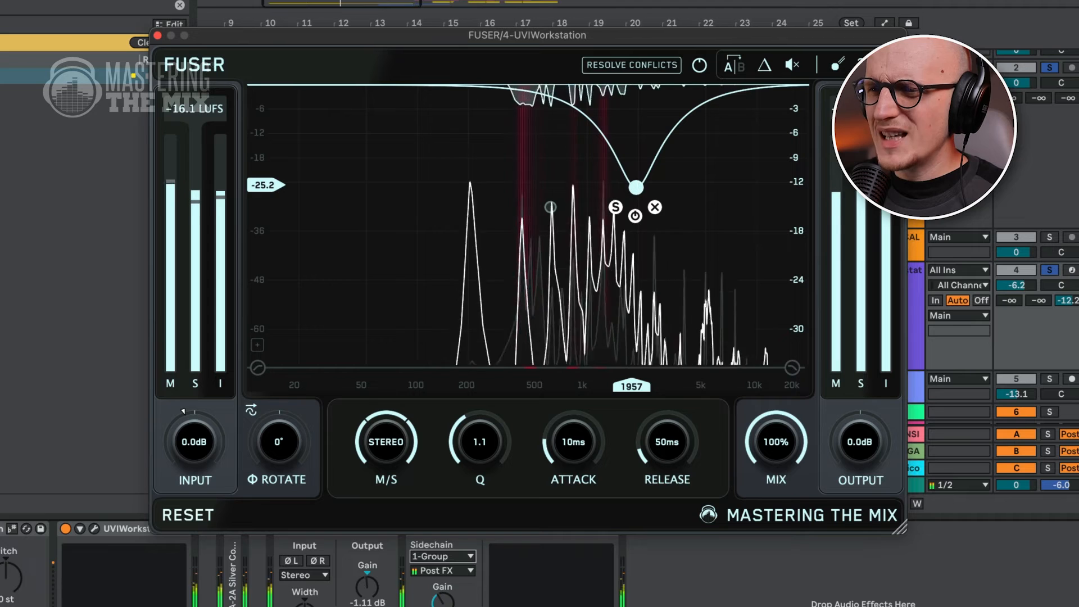
drag(635, 188, 634, 212)
Step: Select the Fuser band near 612 Hz and set its M/S mode to MID
click(551, 206)
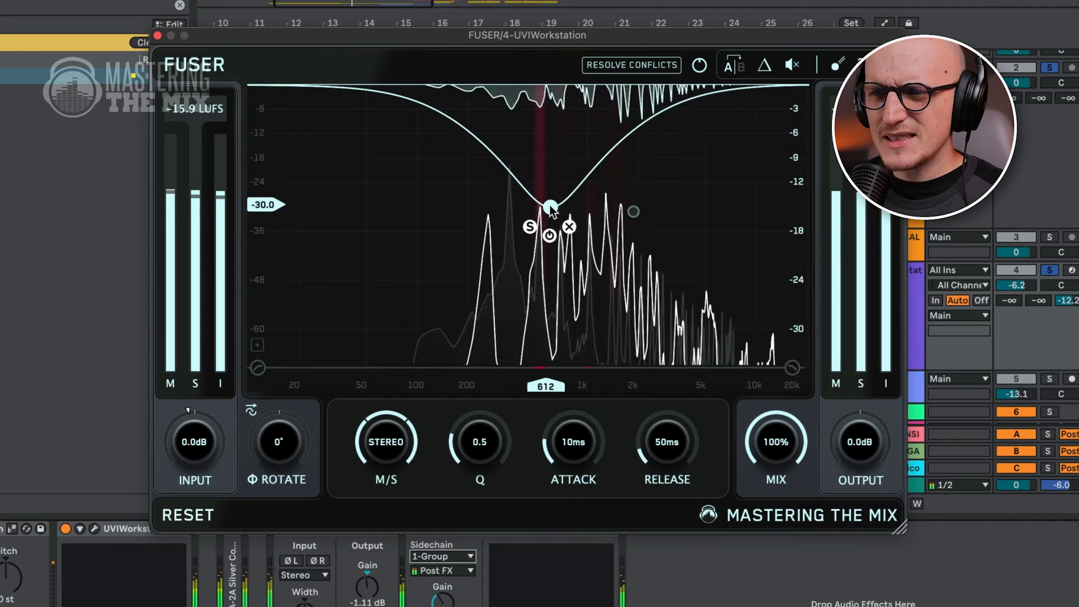
drag(393, 438, 409, 579)
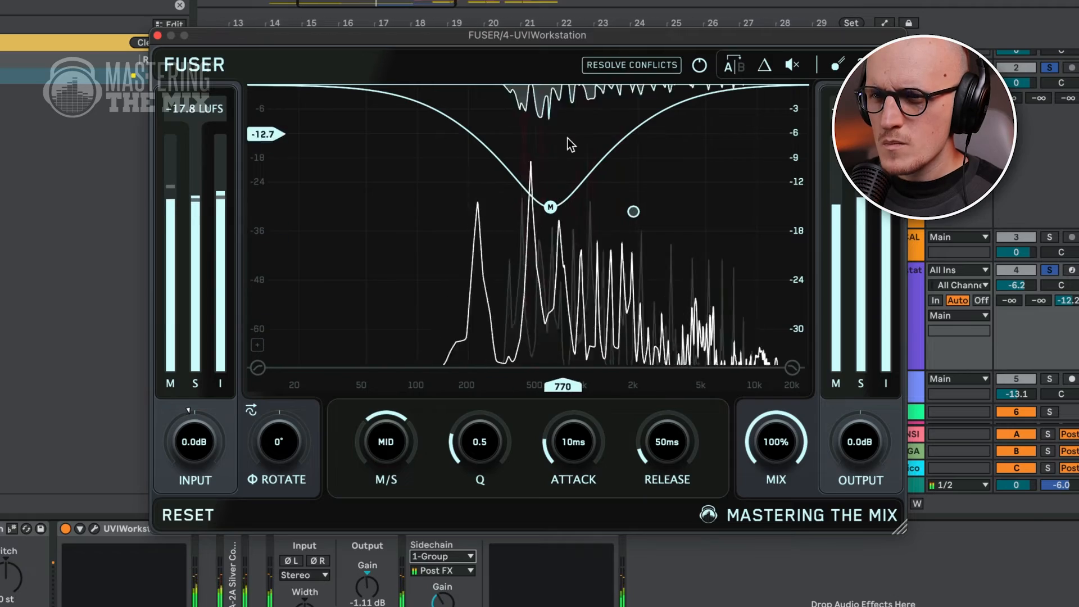
Step: Toggle Fuser's delta listen and set the band's attack to about 13 ms
click(765, 65)
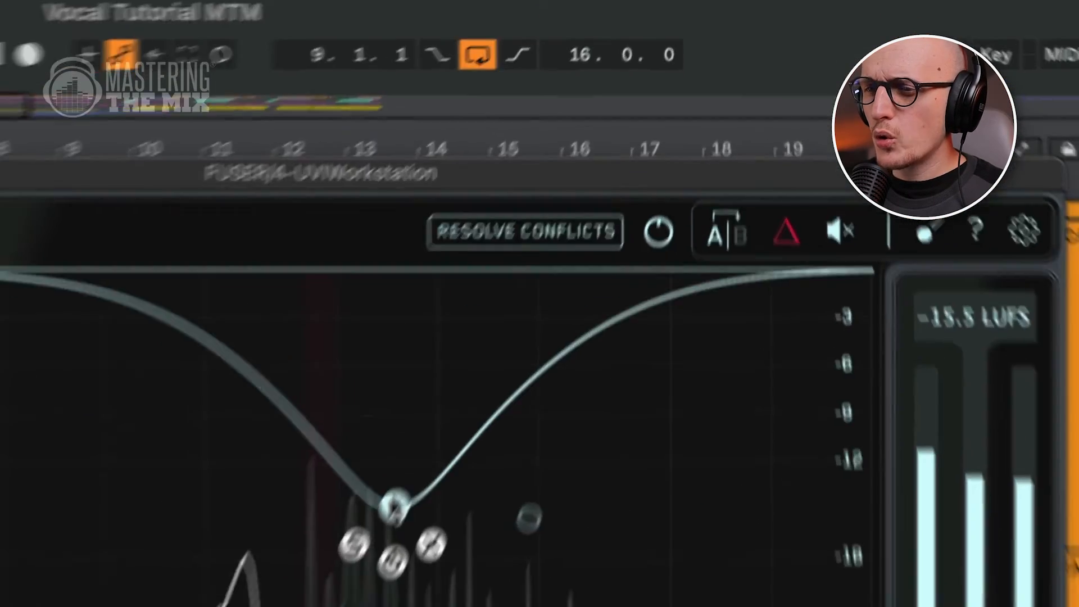
drag(378, 536, 389, 606)
drag(569, 313, 578, 304)
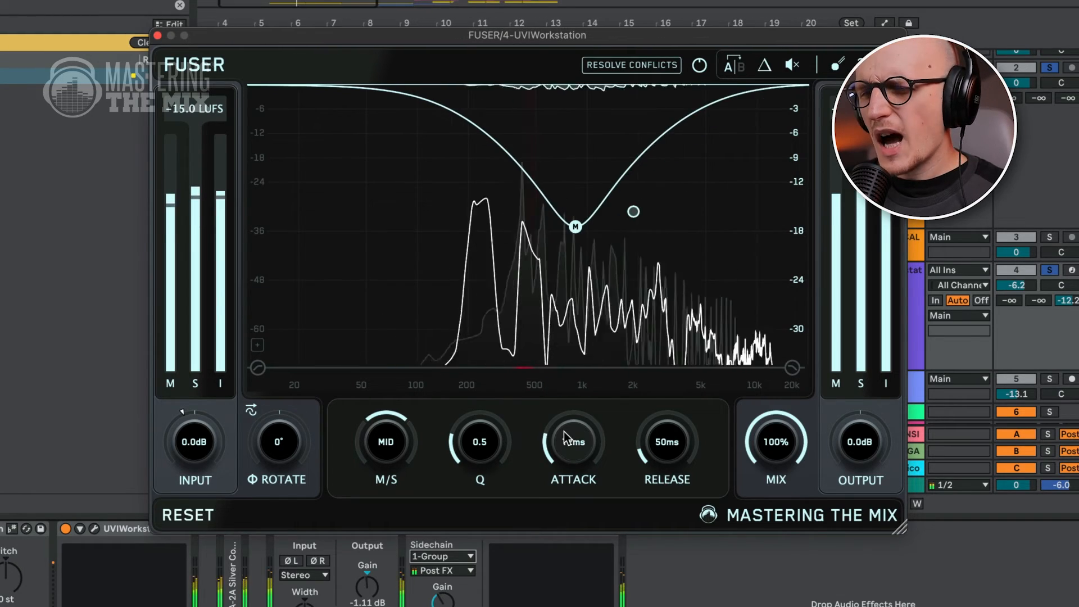
drag(565, 432, 568, 423)
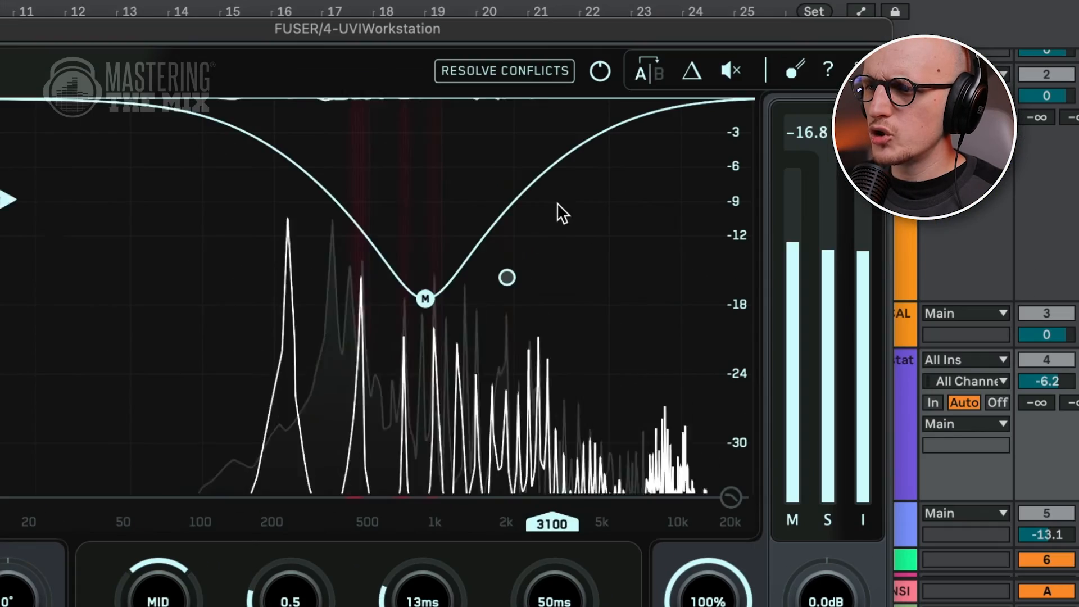
Step: Adjust the Fuser cut band near 2291 Hz
click(506, 277)
drag(511, 283, 525, 278)
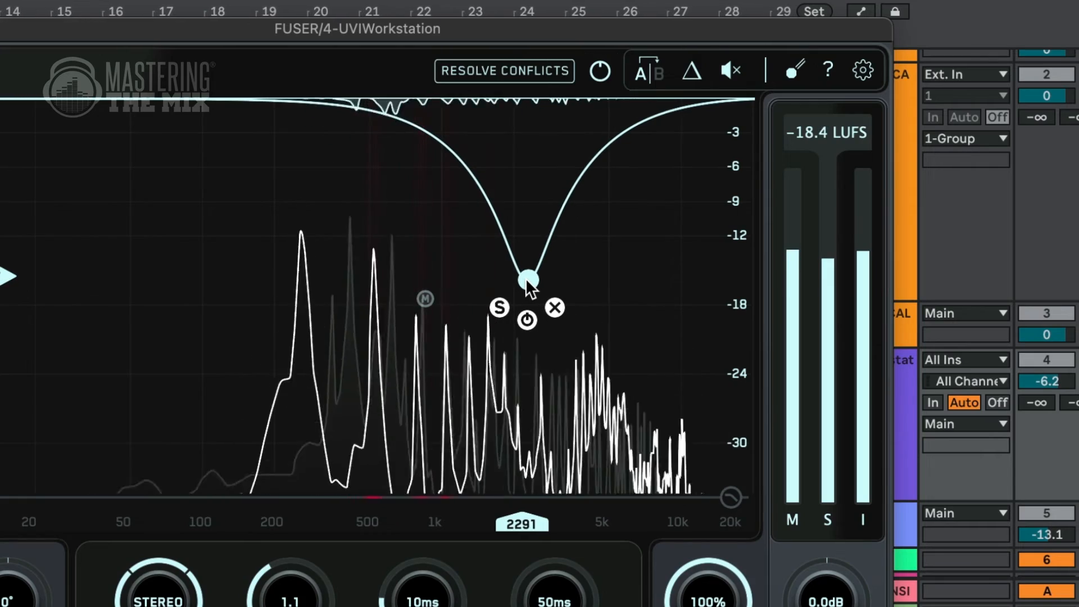